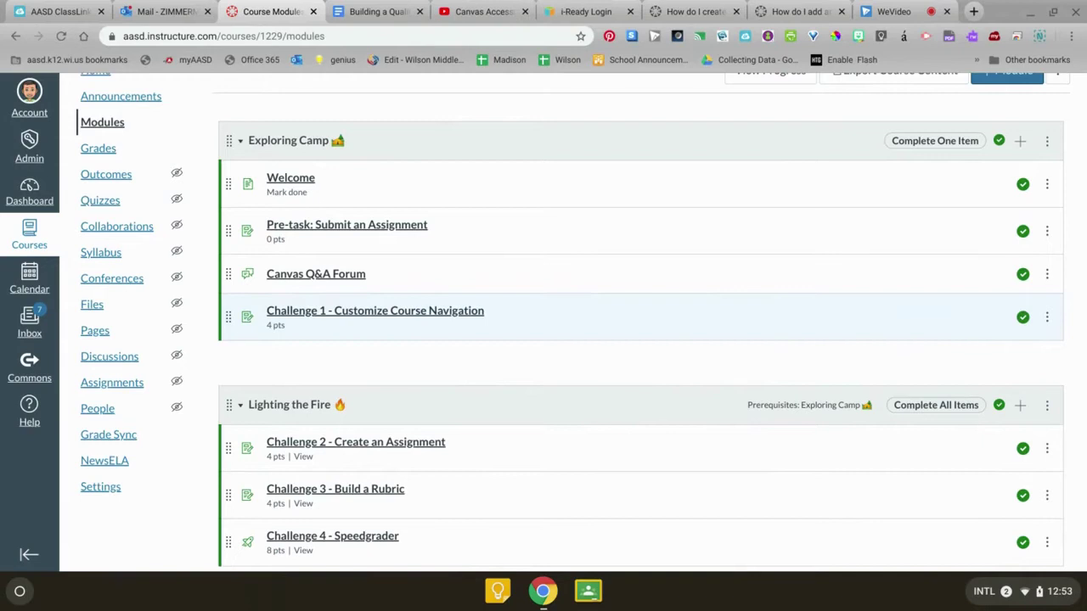
# Start a new quiz on the course's Quizzes page using the New Quizzes engine.
pyautogui.click(102, 202)
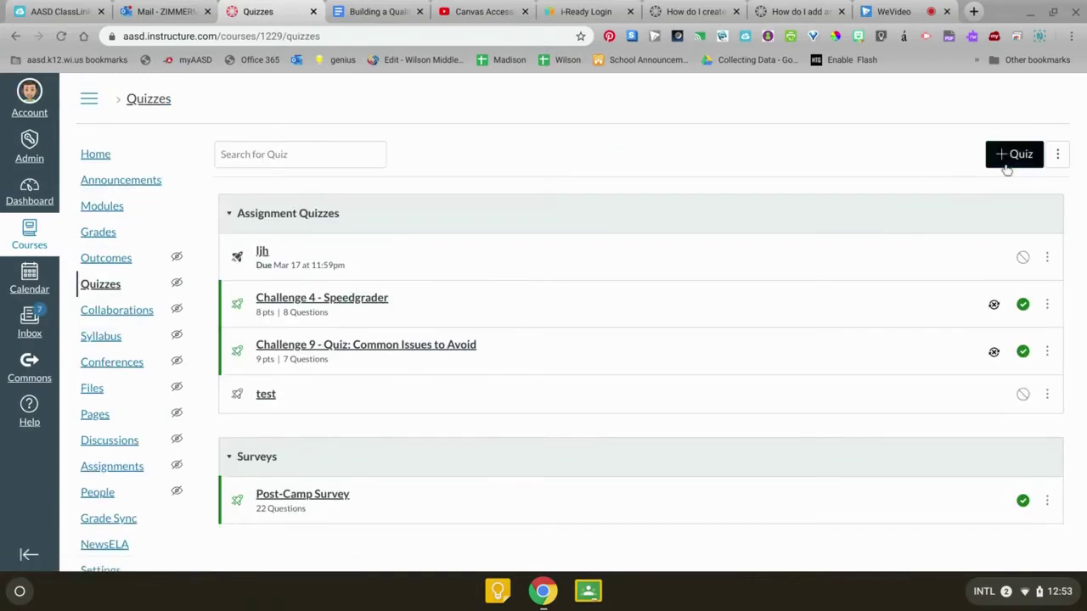
pyautogui.click(1011, 155)
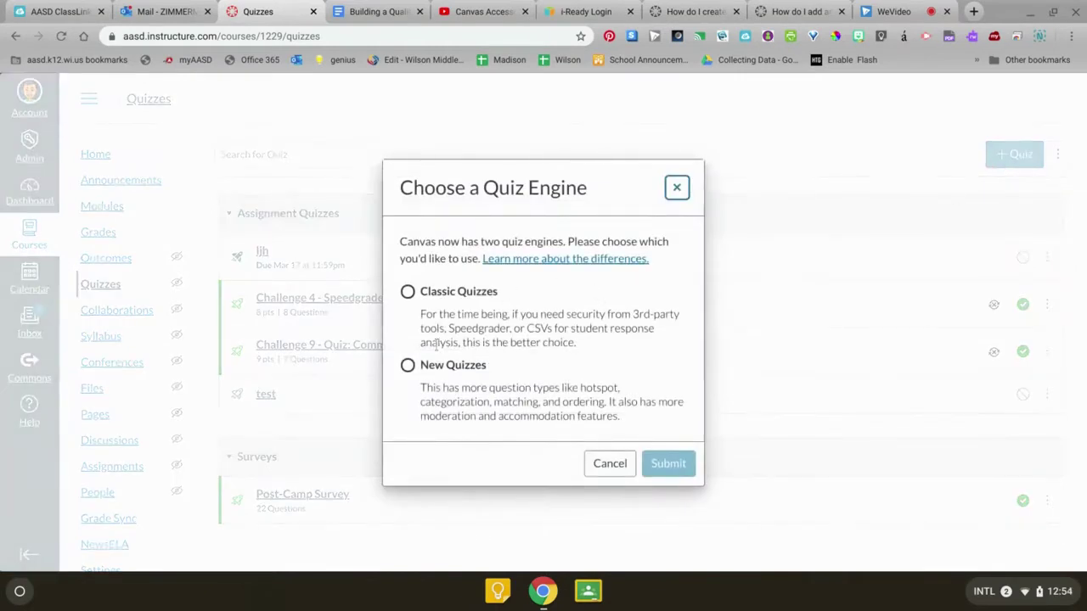
pyautogui.click(408, 367)
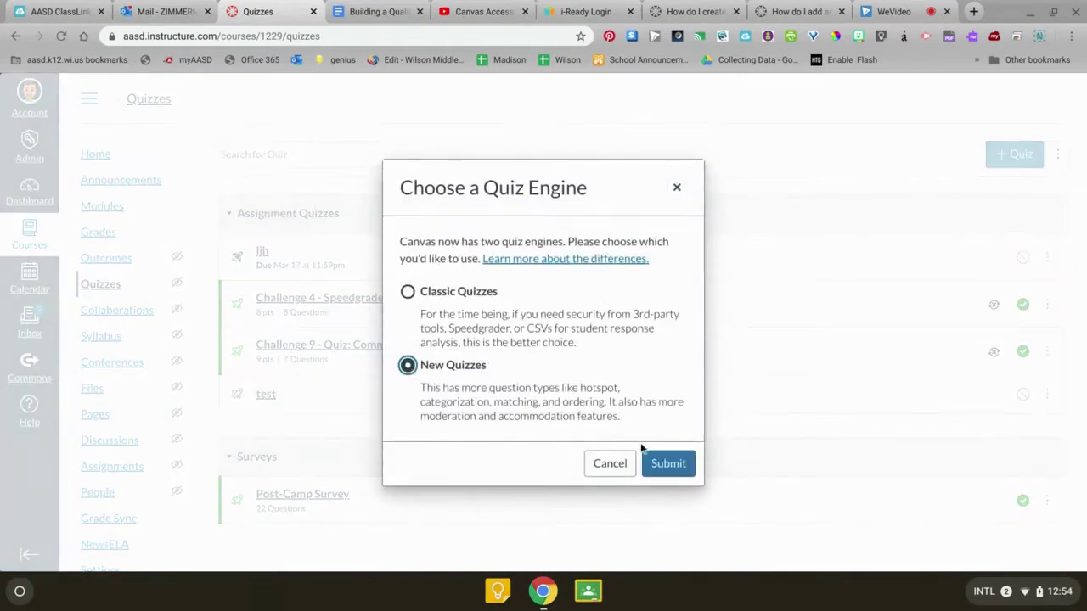
pyautogui.click(669, 468)
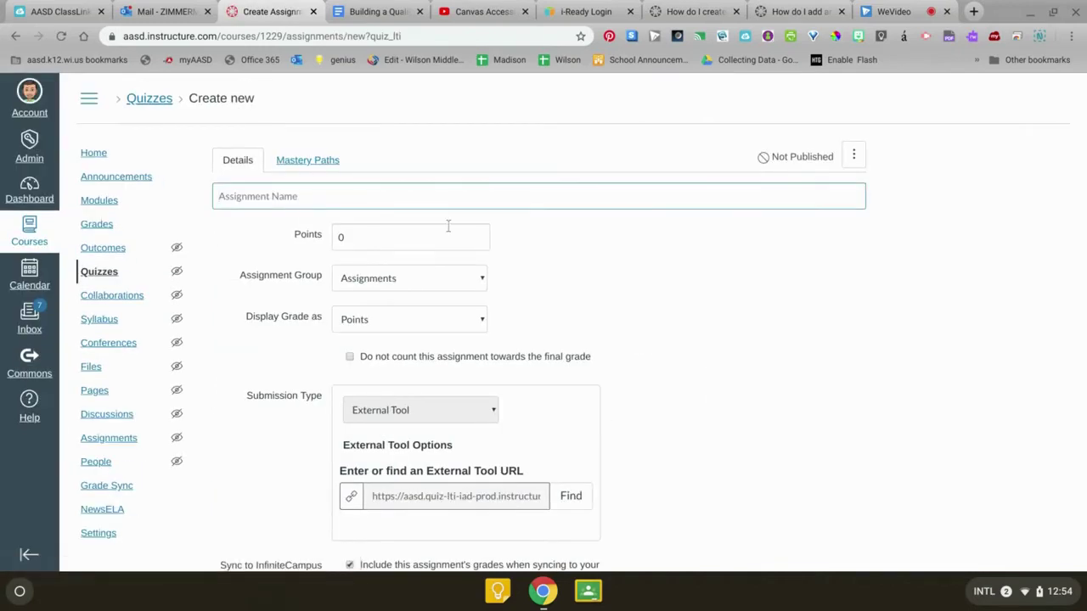
# Name the quiz "Test Name" and exclude it from the final grade.
pyautogui.write('Test Name')
pyautogui.click(351, 360)
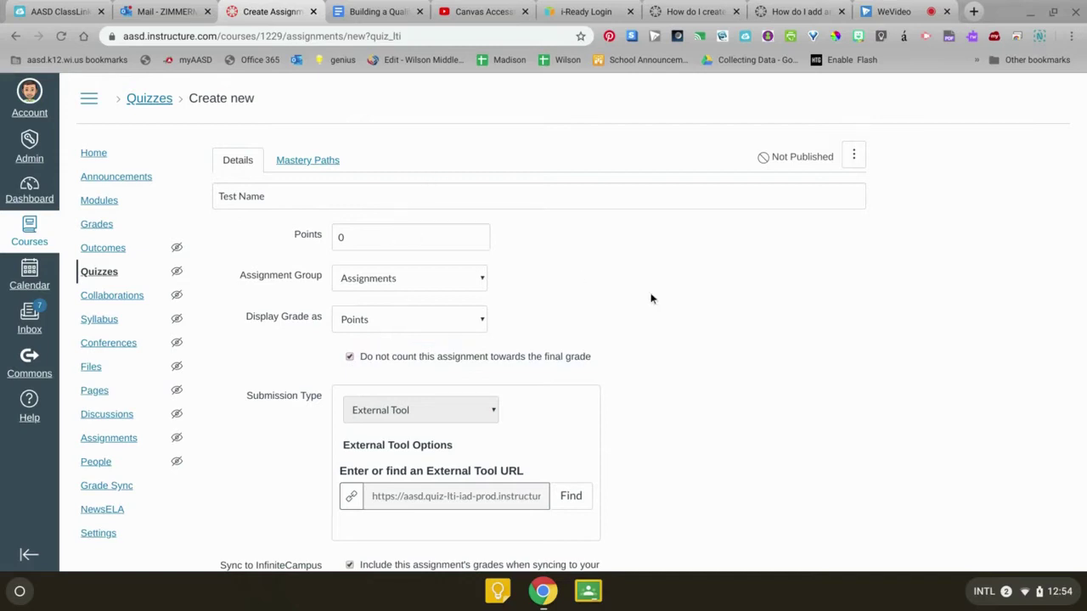
# Set the quiz's due date to Mar 16 11:59pm and save the quiz details.
pyautogui.scroll(-5, 651, 299)
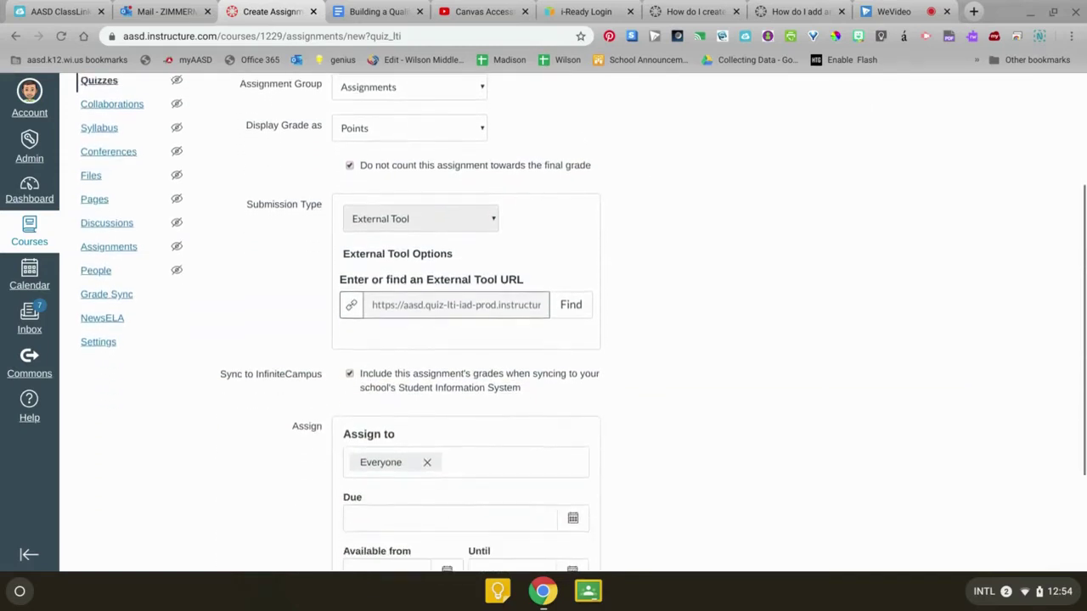
pyautogui.scroll(-3, 448, 279)
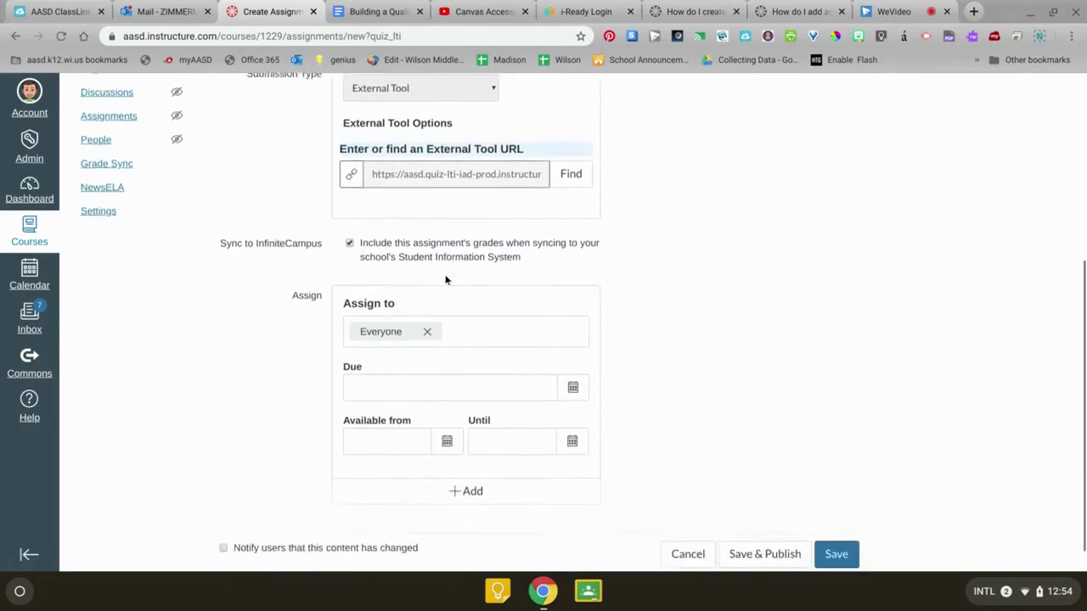
pyautogui.click(427, 355)
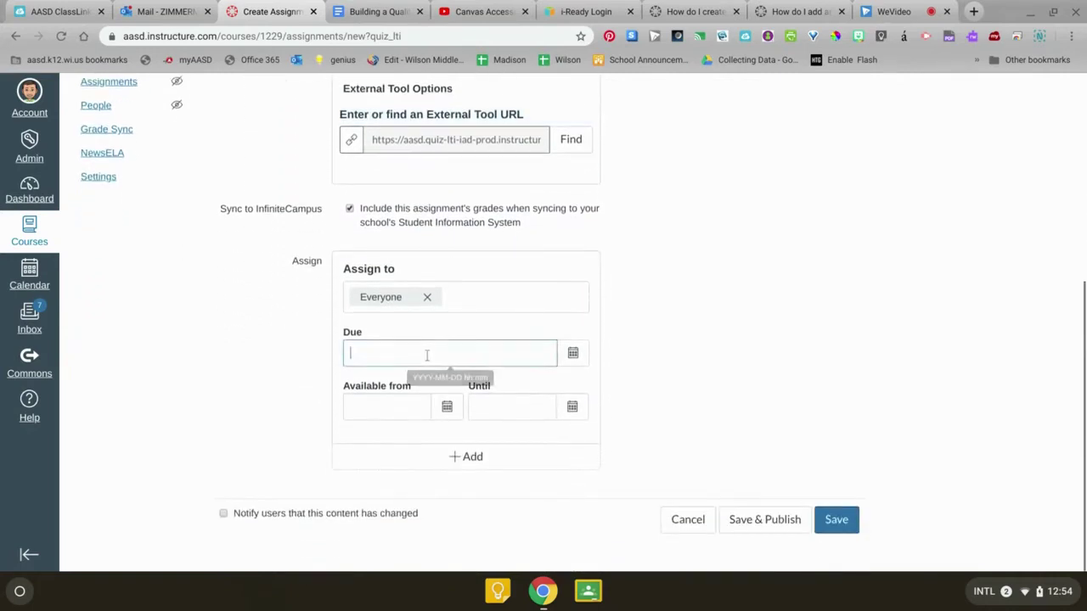
pyautogui.click(572, 355)
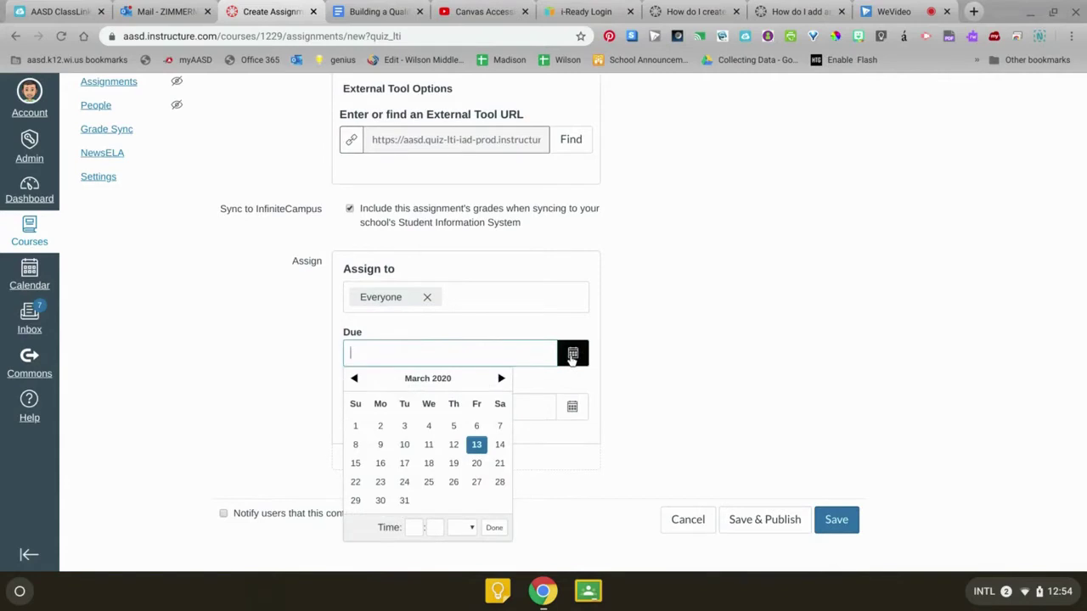
pyautogui.click(381, 463)
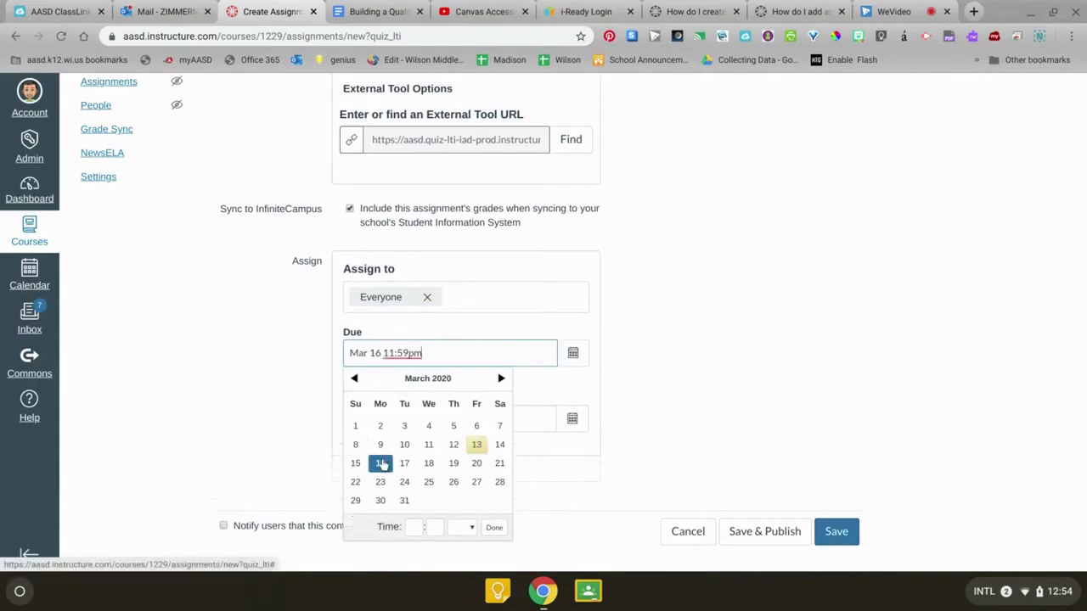
pyautogui.click(750, 437)
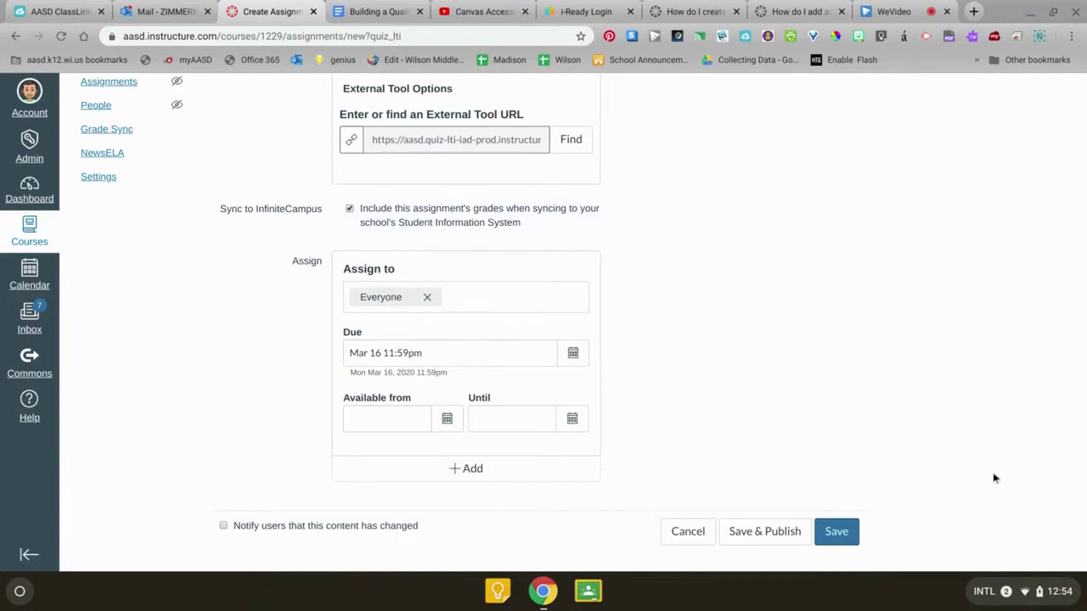
pyautogui.click(835, 530)
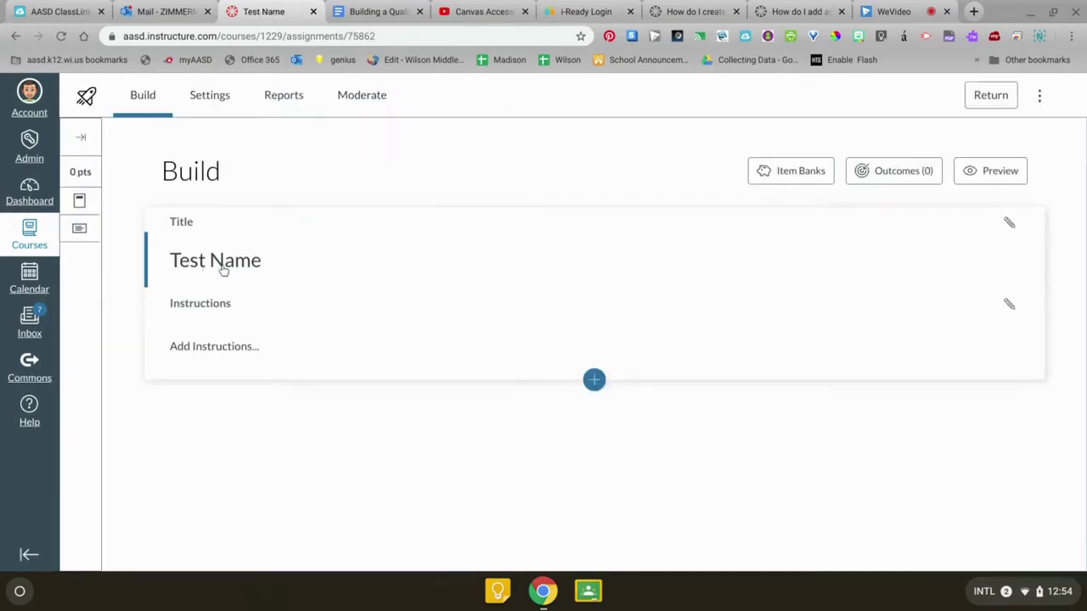
# Write the quiz instructions "Please answer these questions.".
pyautogui.click(195, 350)
pyautogui.write('P')
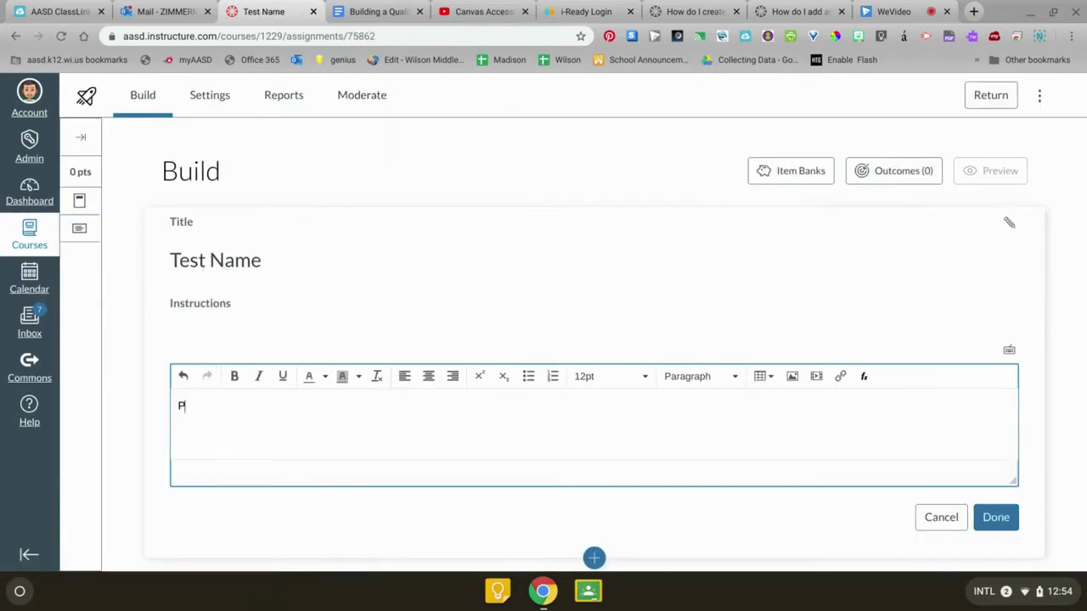
pyautogui.write('lease answer these questions.')
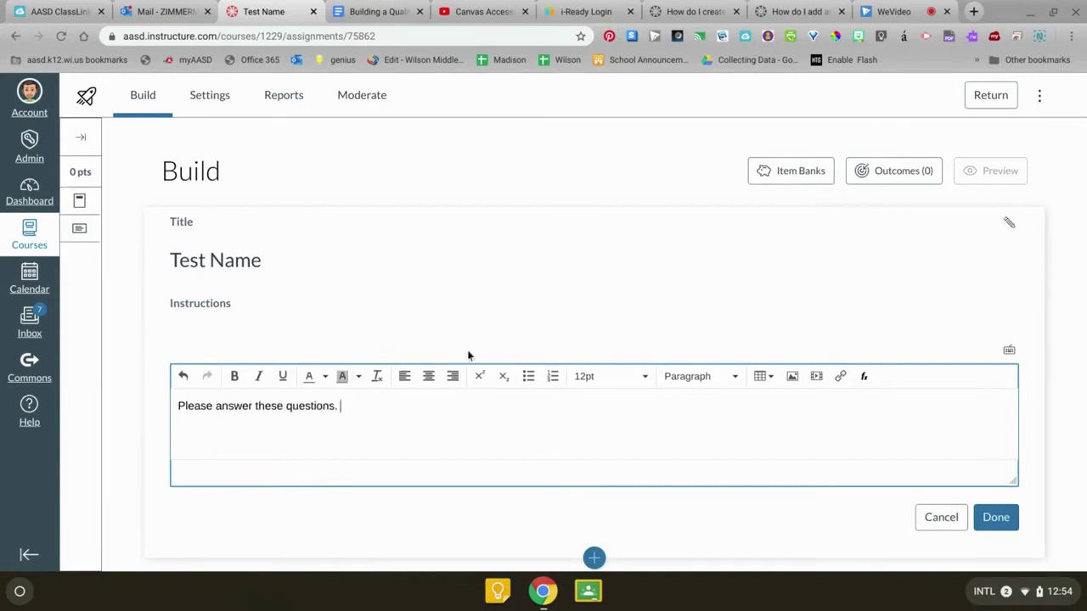
pyautogui.scroll(-1, 468, 354)
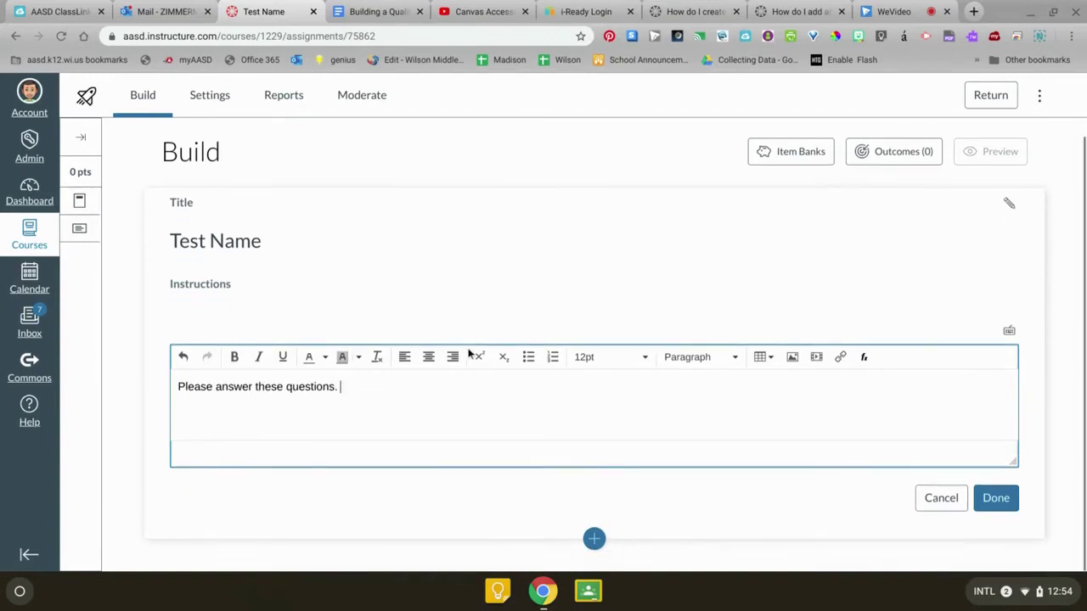
# Add a multiple choice question titled "hands" with the question stem "How long should you wash your hands?".
pyautogui.click(595, 539)
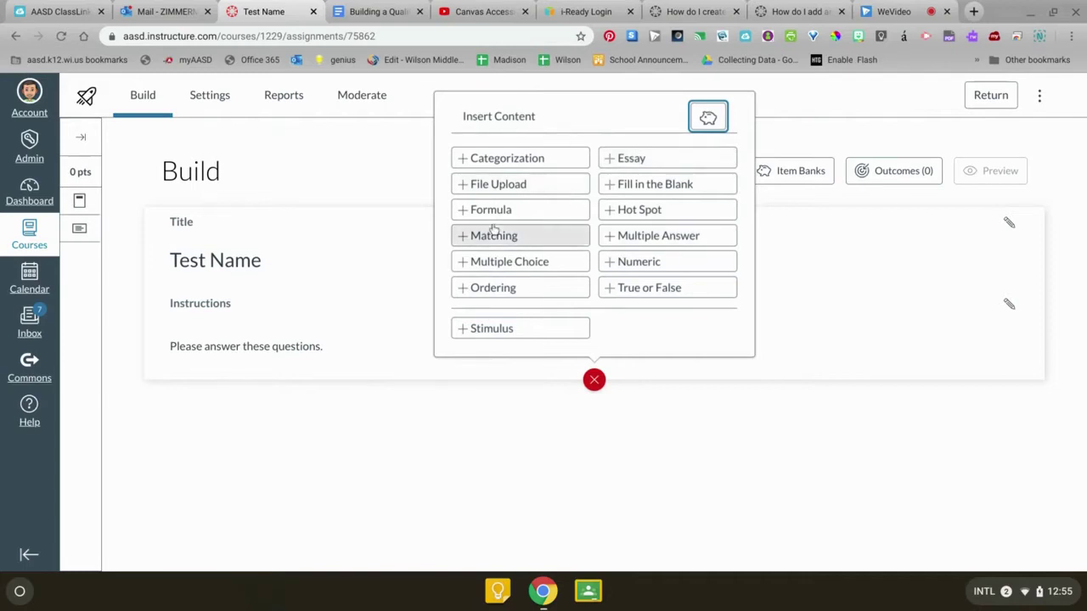
pyautogui.click(490, 263)
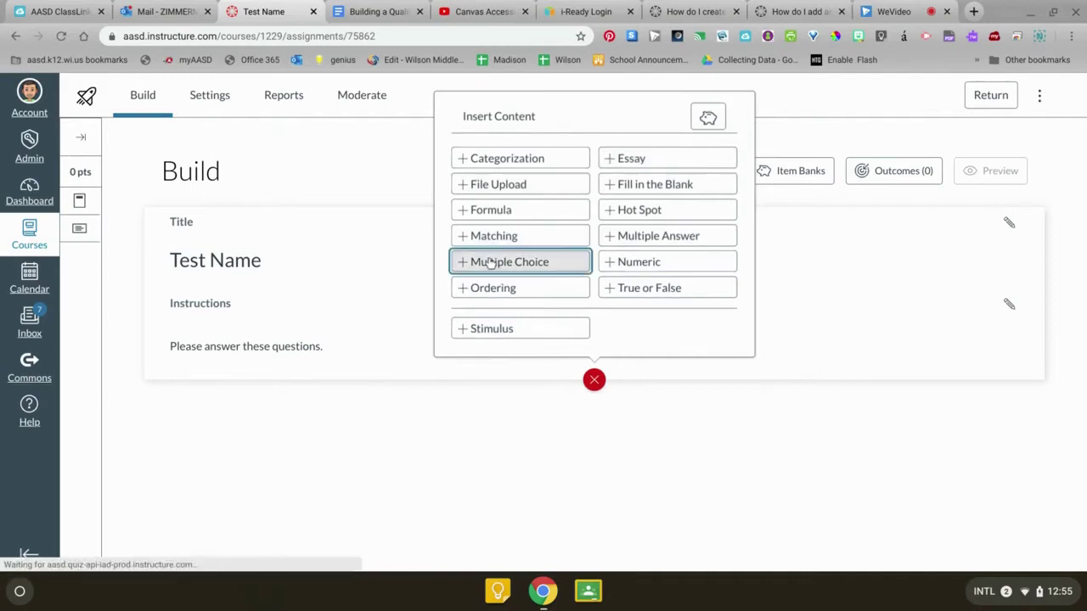
pyautogui.write('How long should you wash your ')
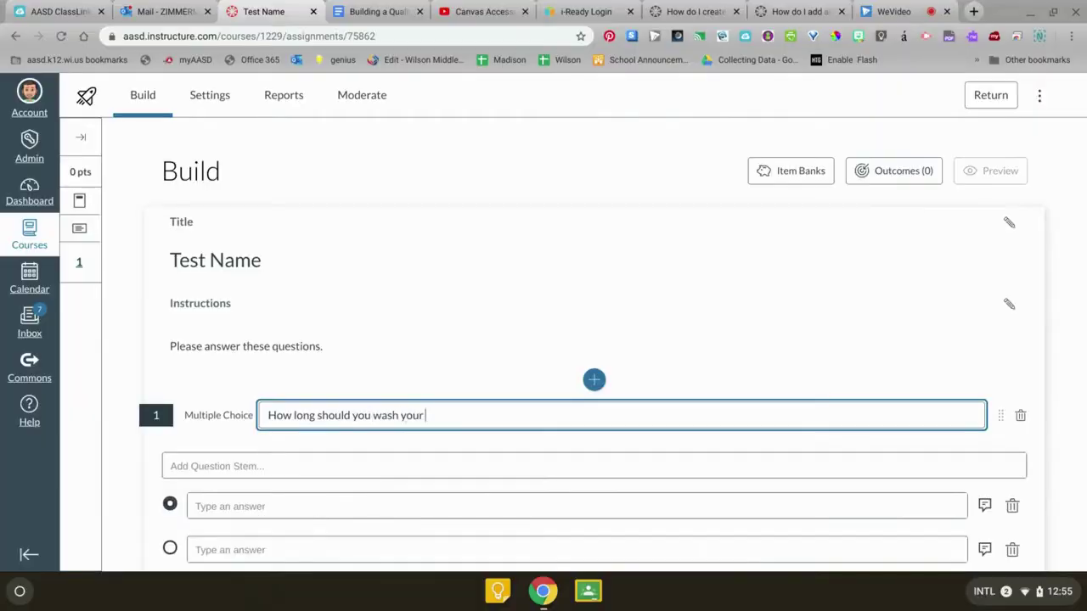
pyautogui.write('hands?')
pyautogui.tripleClick(321, 410)
pyautogui.hotkey('ctrl', 'x')
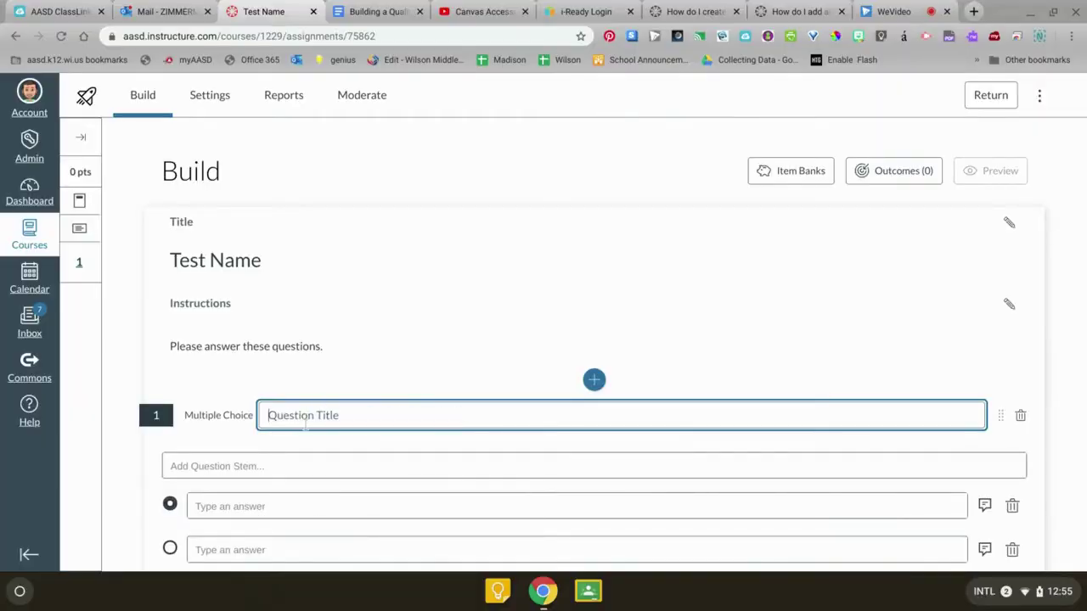
pyautogui.click(265, 466)
pyautogui.hotkey('ctrl', 'v')
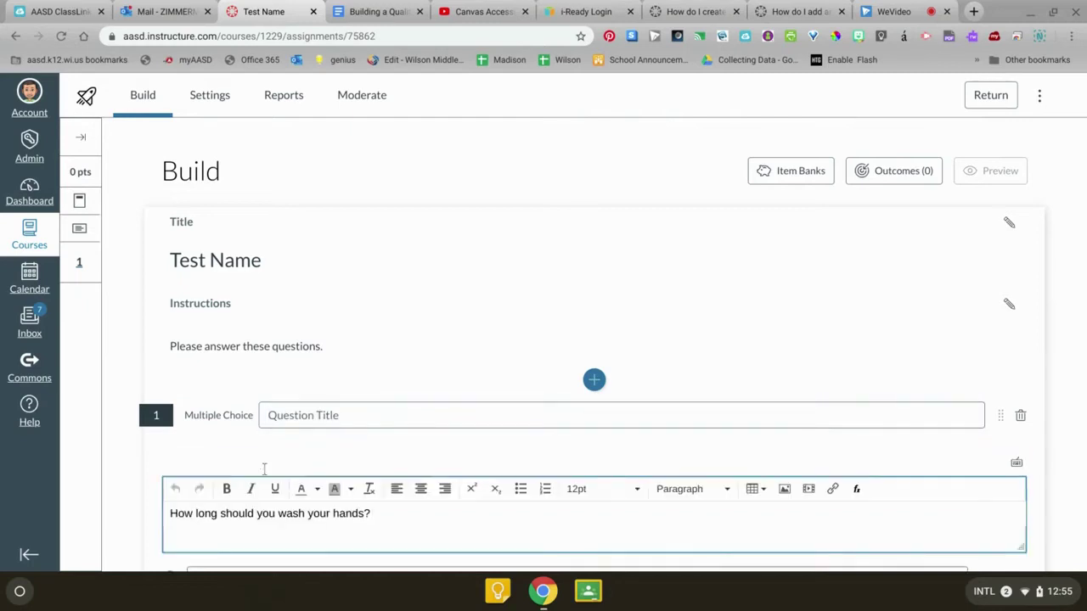
pyautogui.click(359, 418)
pyautogui.write('hands')
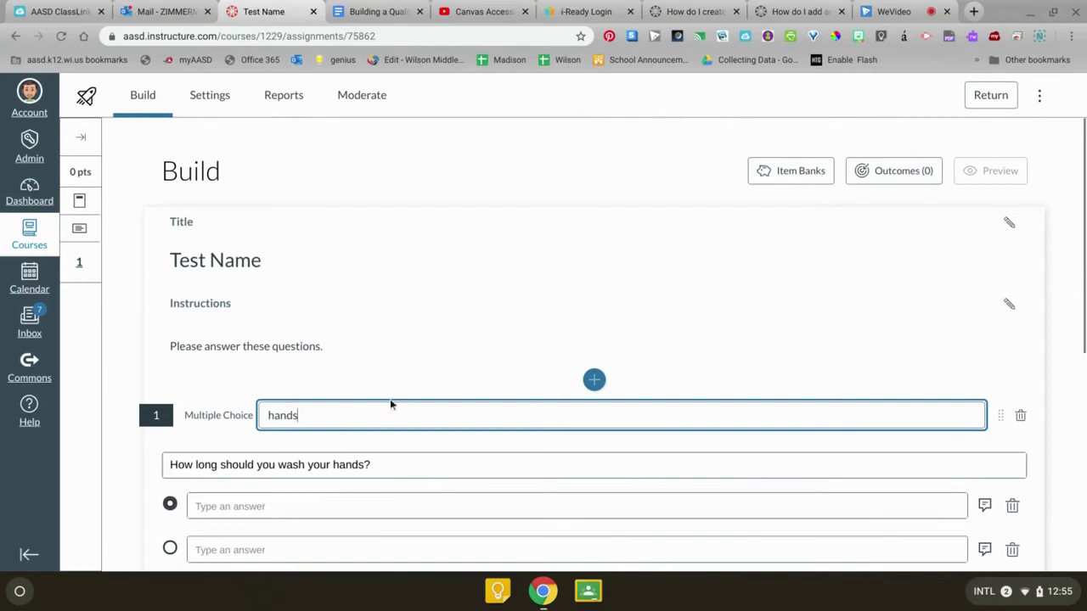
# Fill in the four answer choices in order: 5 Seconds, On Weekends, 20 Seconds and In math class.
pyautogui.scroll(-1, 391, 401)
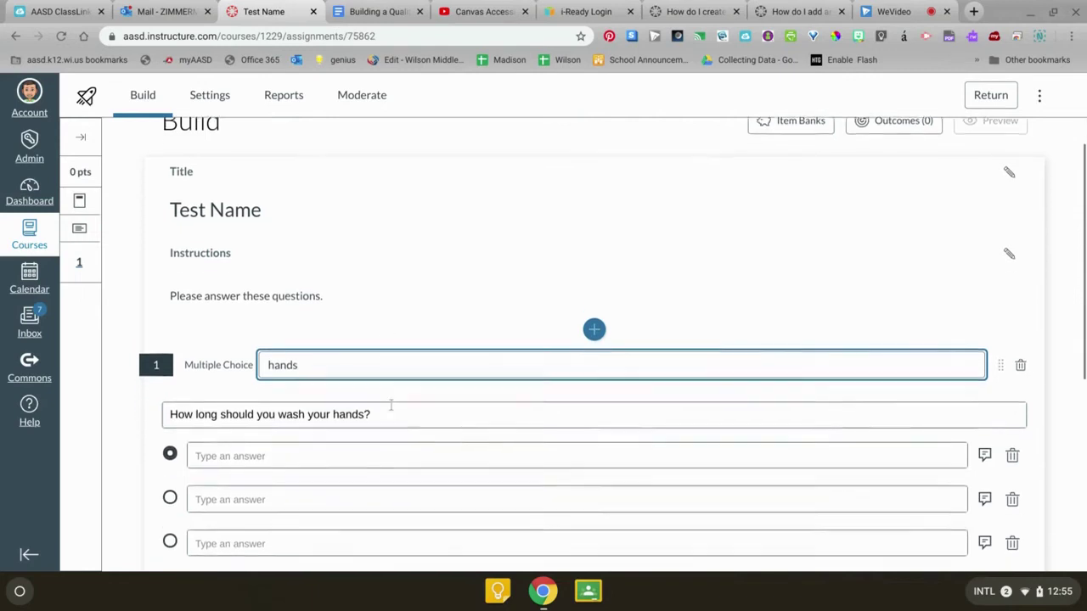
pyautogui.click(391, 406)
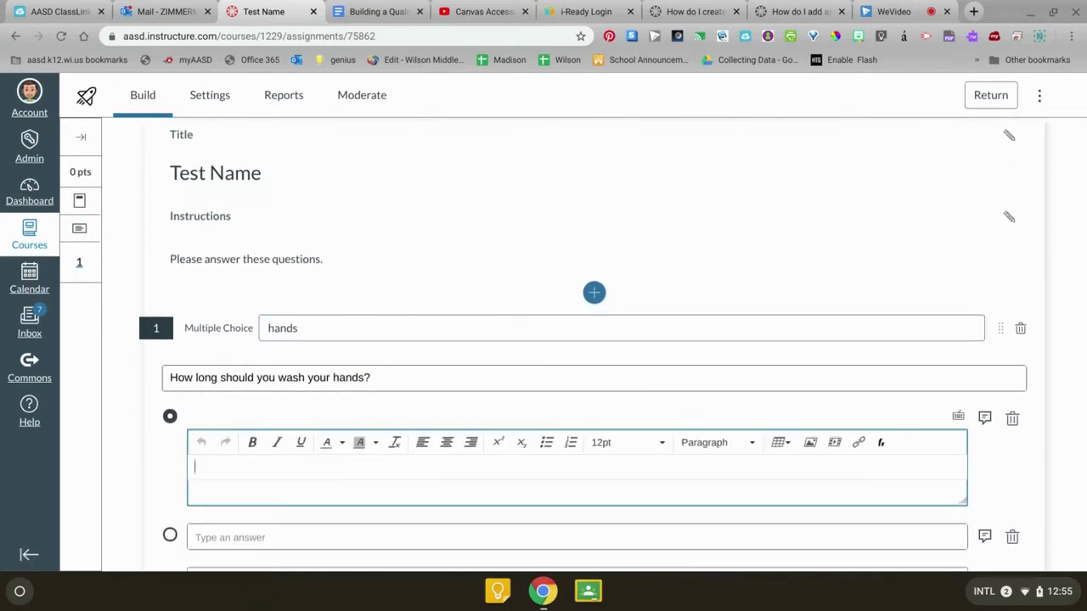
pyautogui.write('5 Seconds')
pyautogui.scroll(-2, 348, 451)
pyautogui.click(348, 451)
pyautogui.write('On Weekends')
pyautogui.press('Tab')
pyautogui.press('Tab')
pyautogui.press('Tab')
pyautogui.write('20 Seconds')
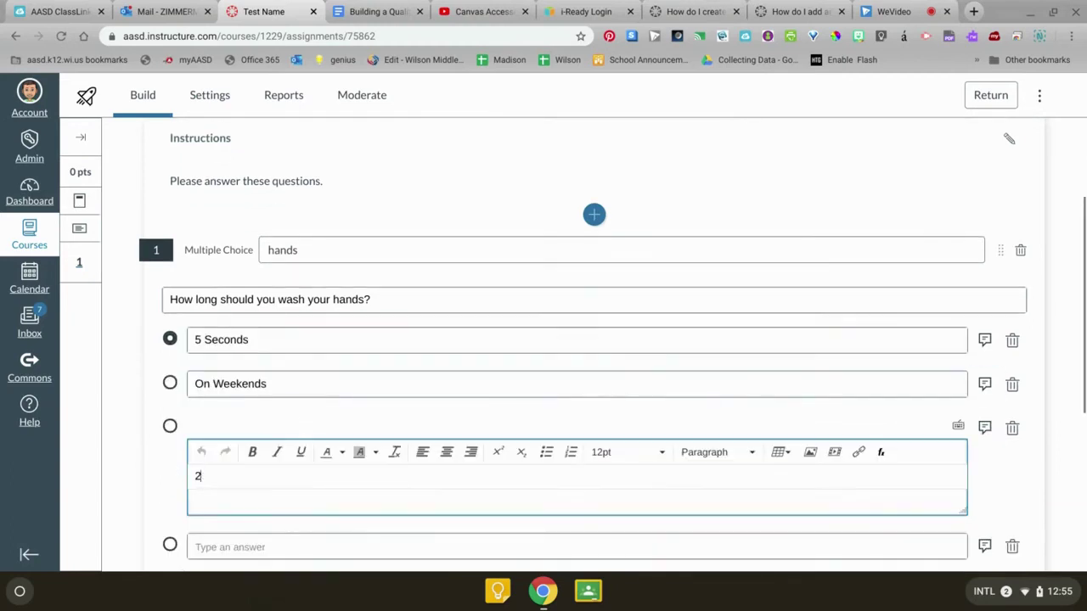
pyautogui.press('Tab')
pyautogui.press('Tab')
pyautogui.press('Tab')
pyautogui.write('In math class')
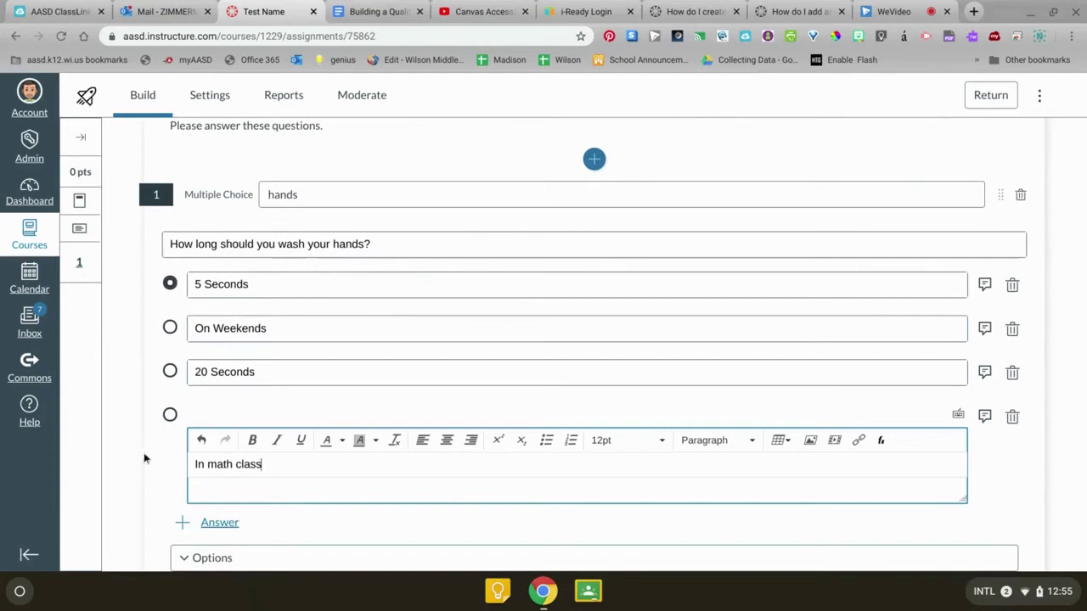
pyautogui.click(148, 455)
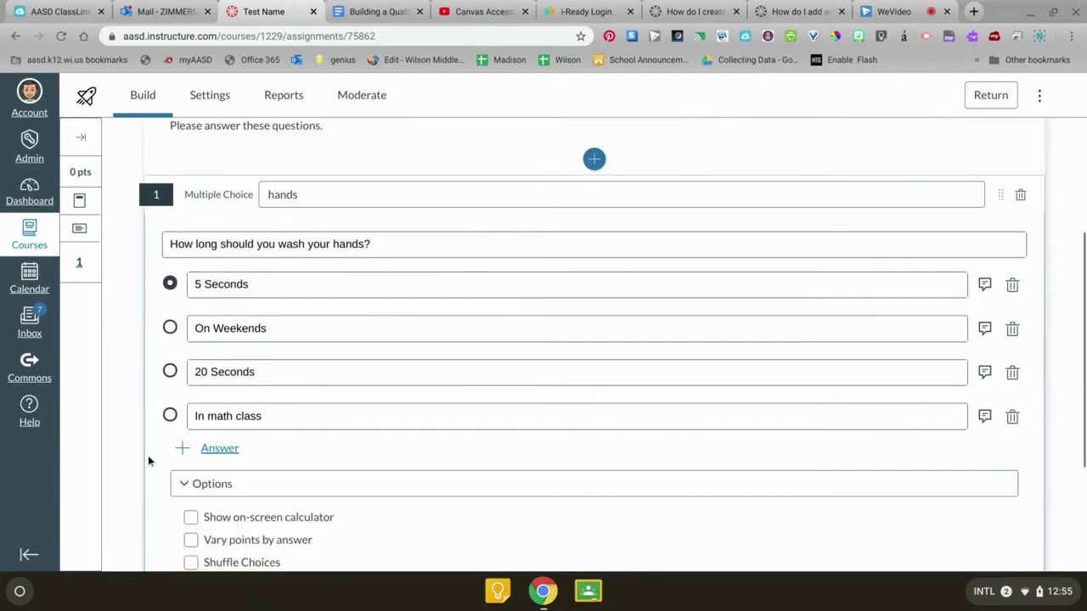
# Mark 20 Seconds as the correct answer and save the multiple choice question.
pyautogui.click(169, 374)
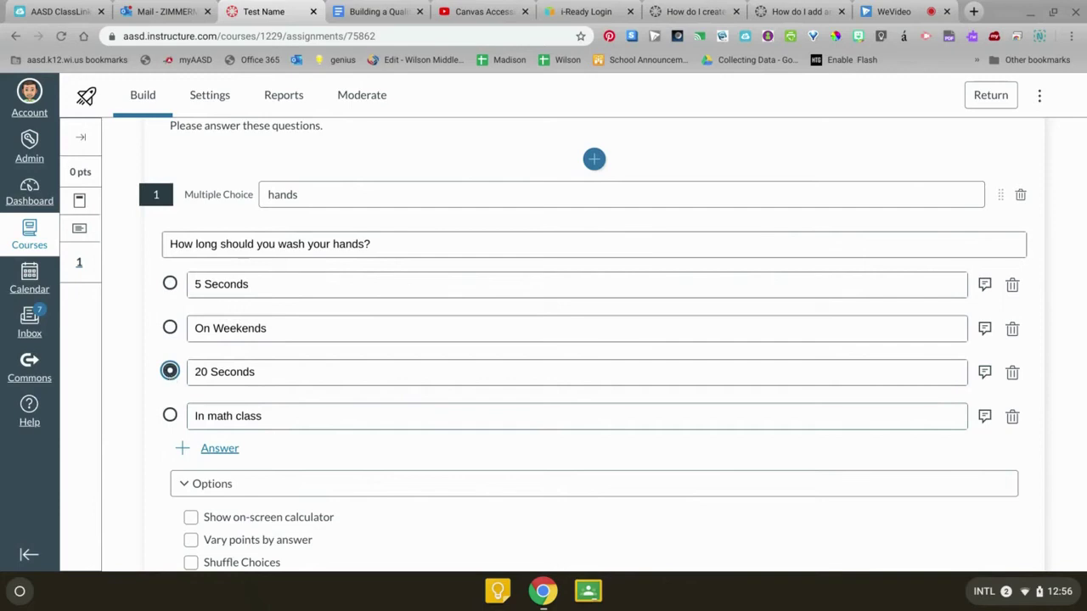
pyautogui.click(985, 285)
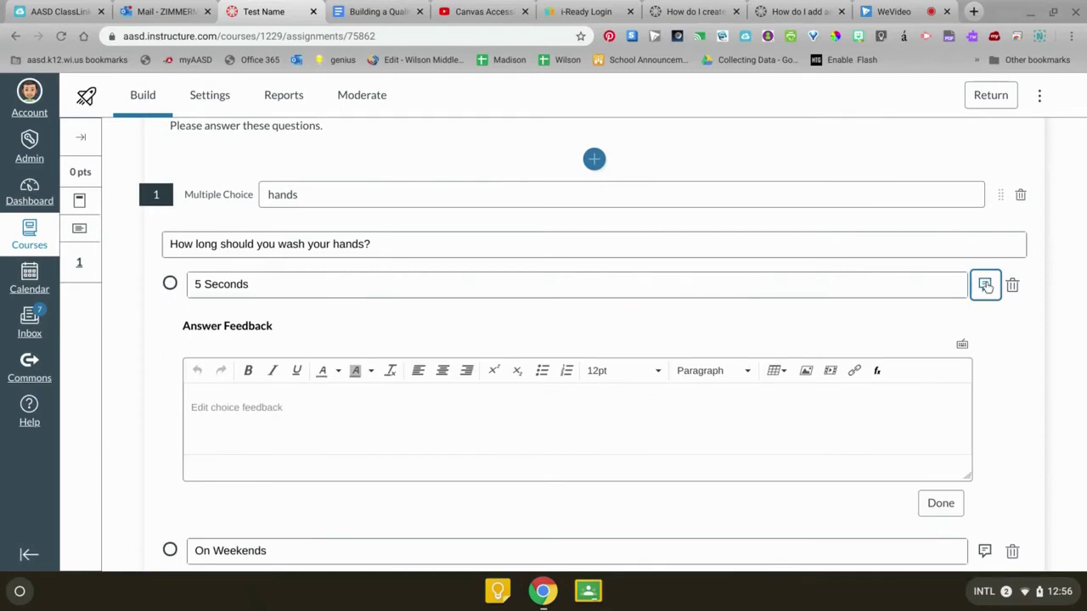
pyautogui.click(985, 286)
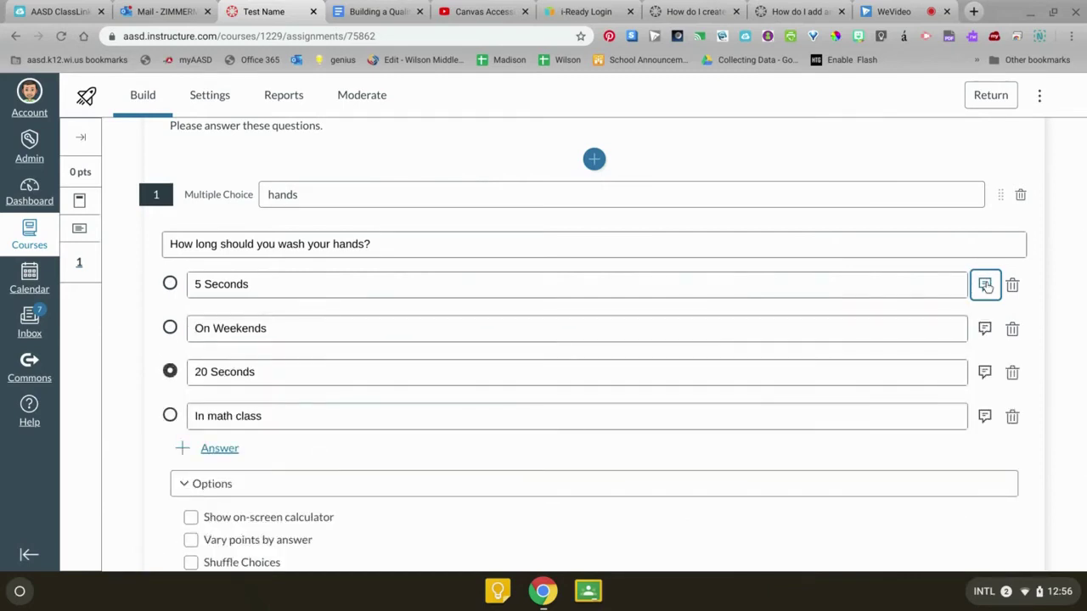
pyautogui.scroll(-5, 905, 341)
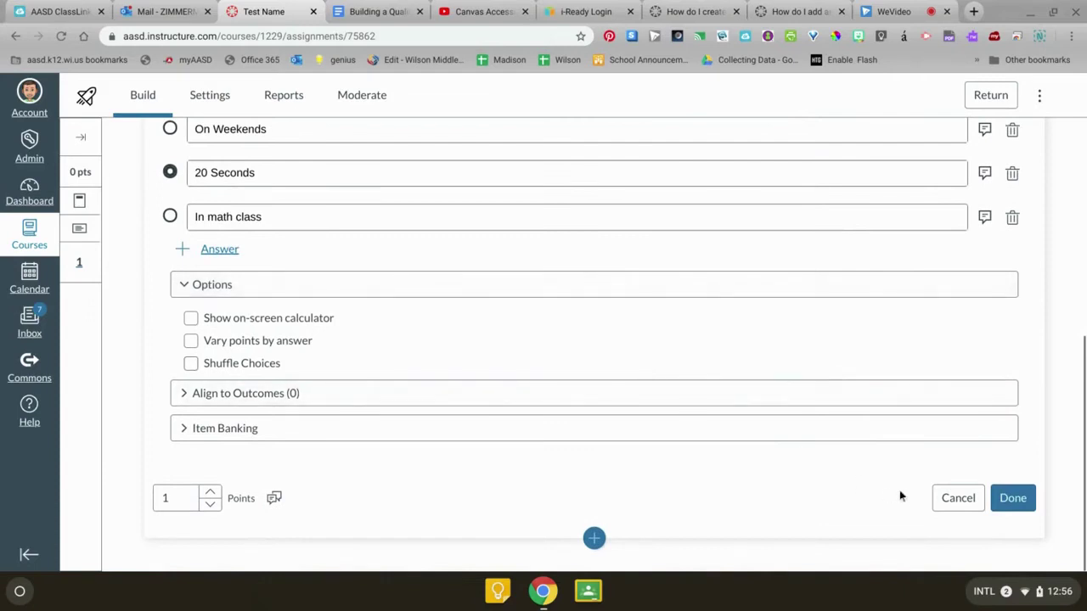
pyautogui.click(1027, 500)
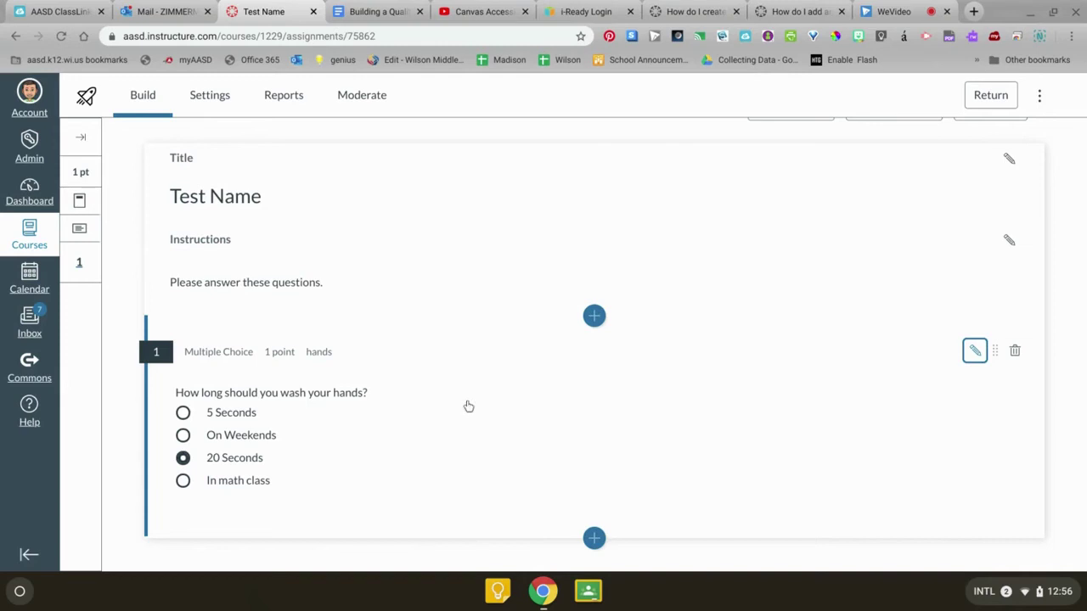
# Add an essay question titled "hands Question" after the multiple choice question.
pyautogui.click(595, 537)
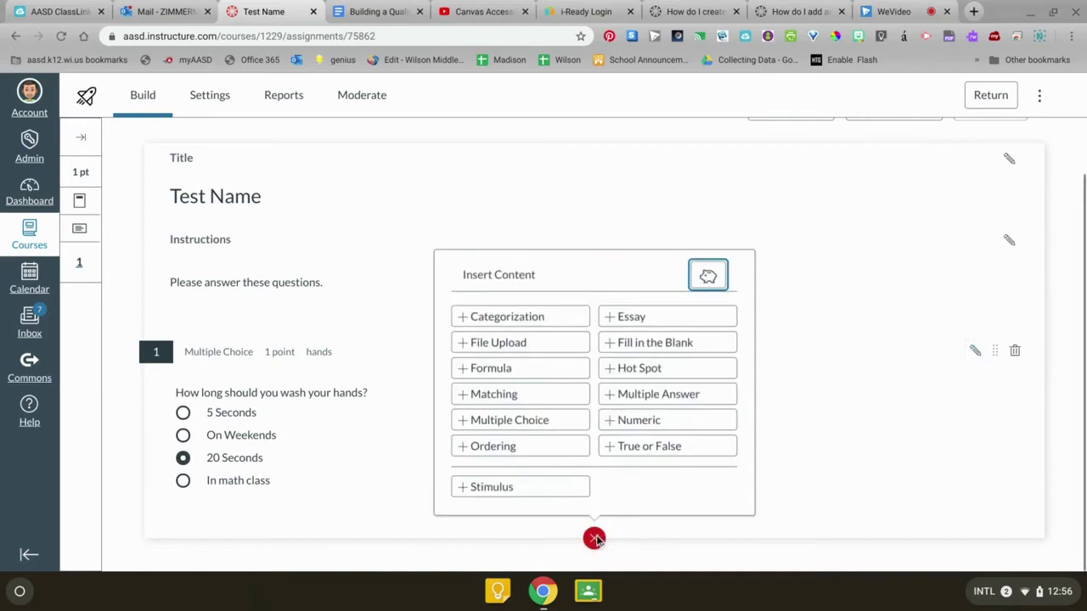
pyautogui.click(655, 321)
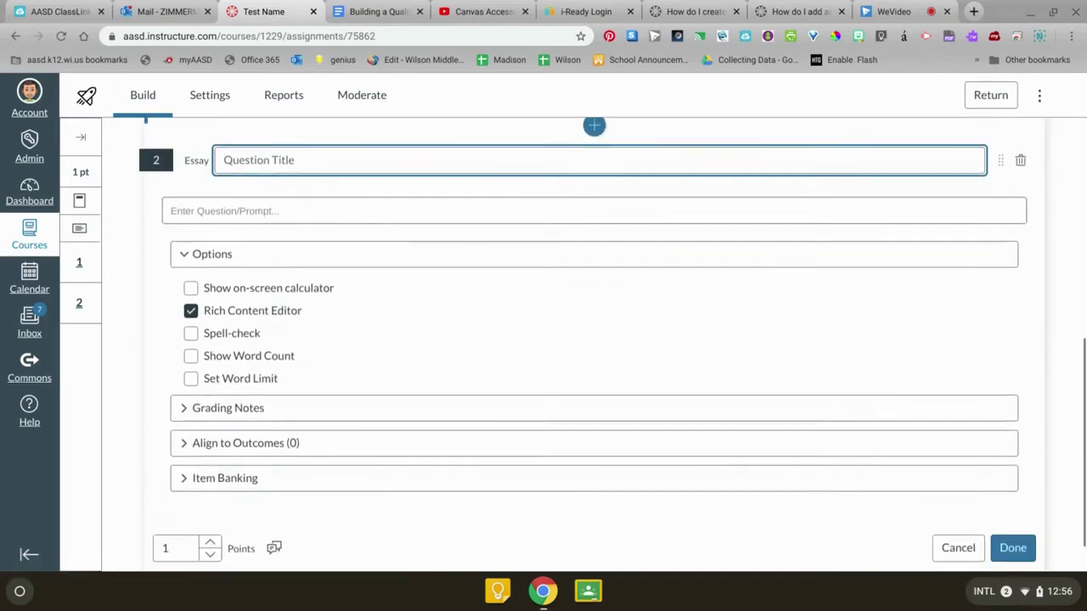
pyautogui.write('hands')
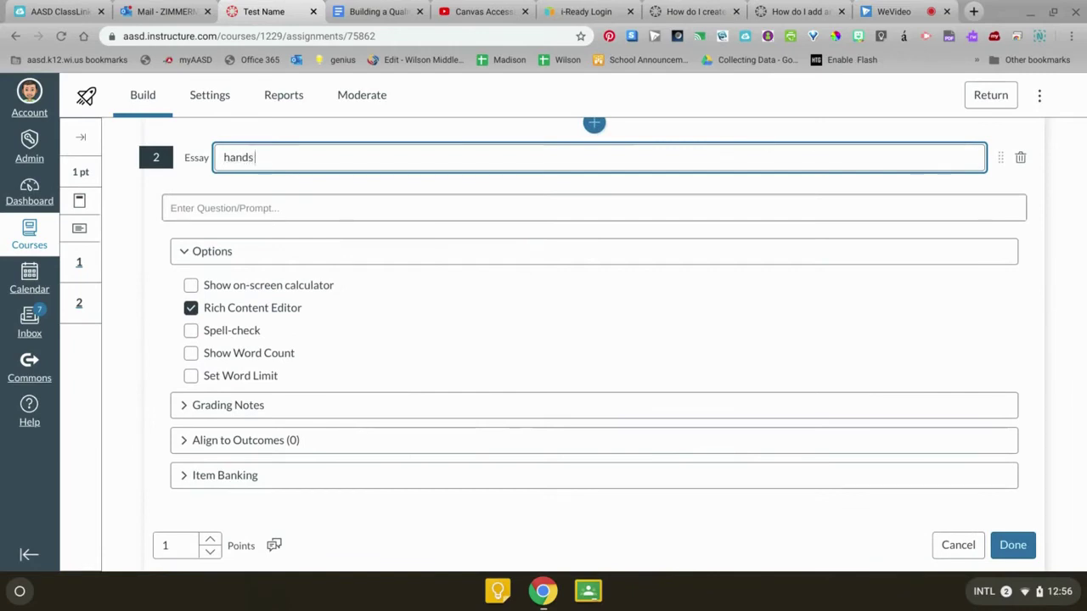
pyautogui.write(' Questoin')
# Write the essay prompt "Describe the correct process for washing your hands." with correct spelling and save the question.
pyautogui.click(550, 213)
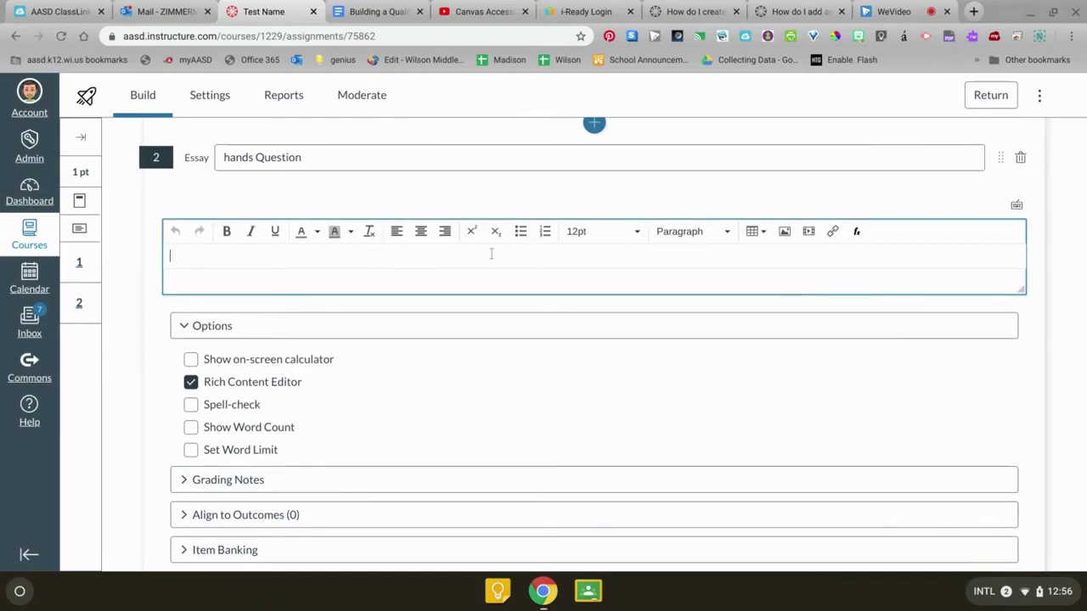
pyautogui.write('Describe the correct proccess for washing your hands')
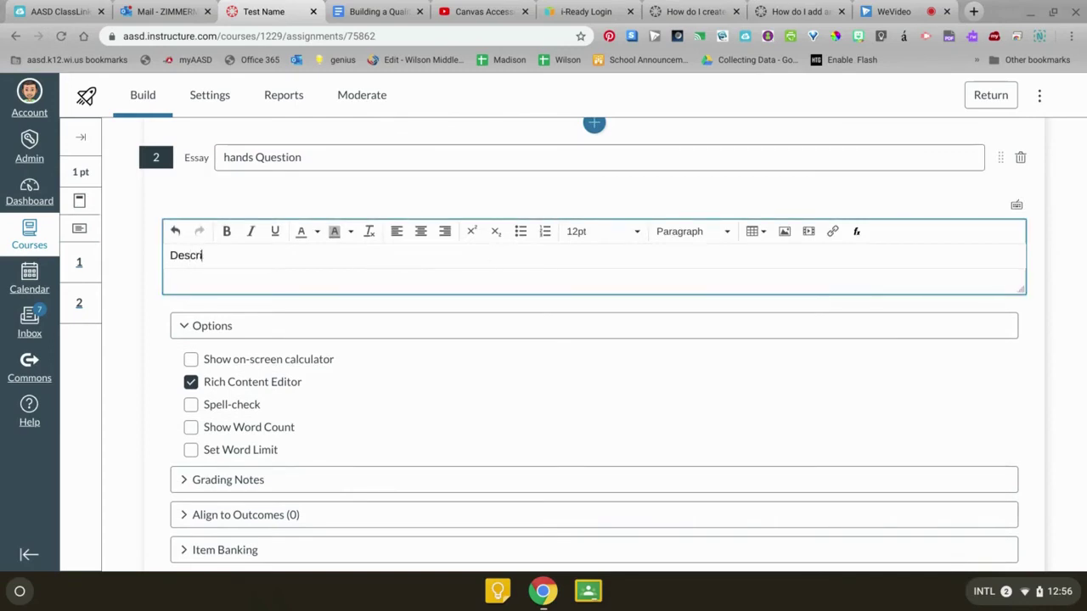
pyautogui.rightClick(296, 256)
pyautogui.click(335, 269)
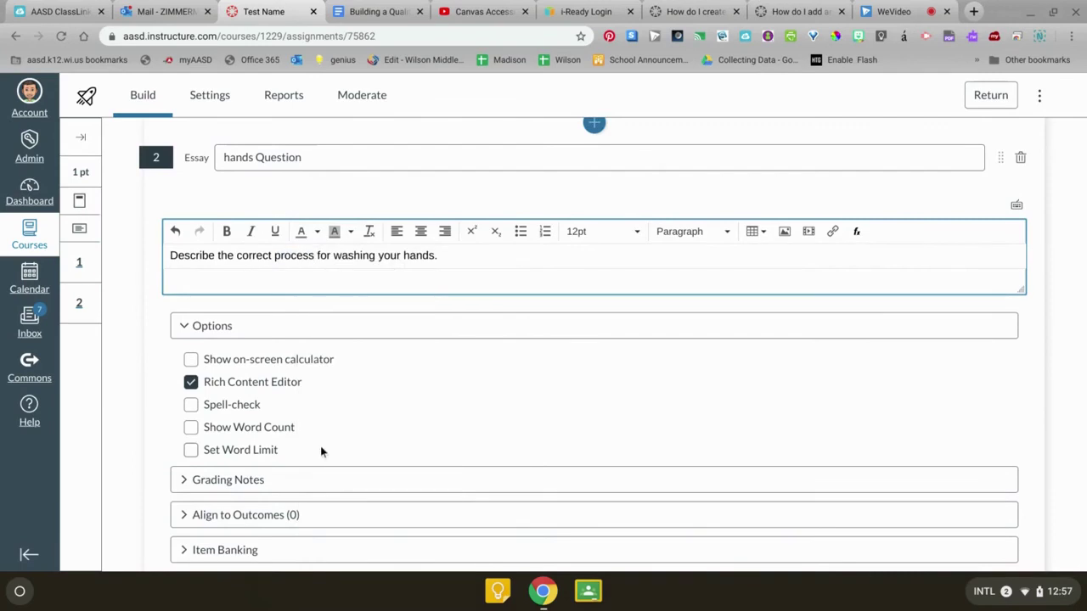
pyautogui.scroll(-2, 321, 446)
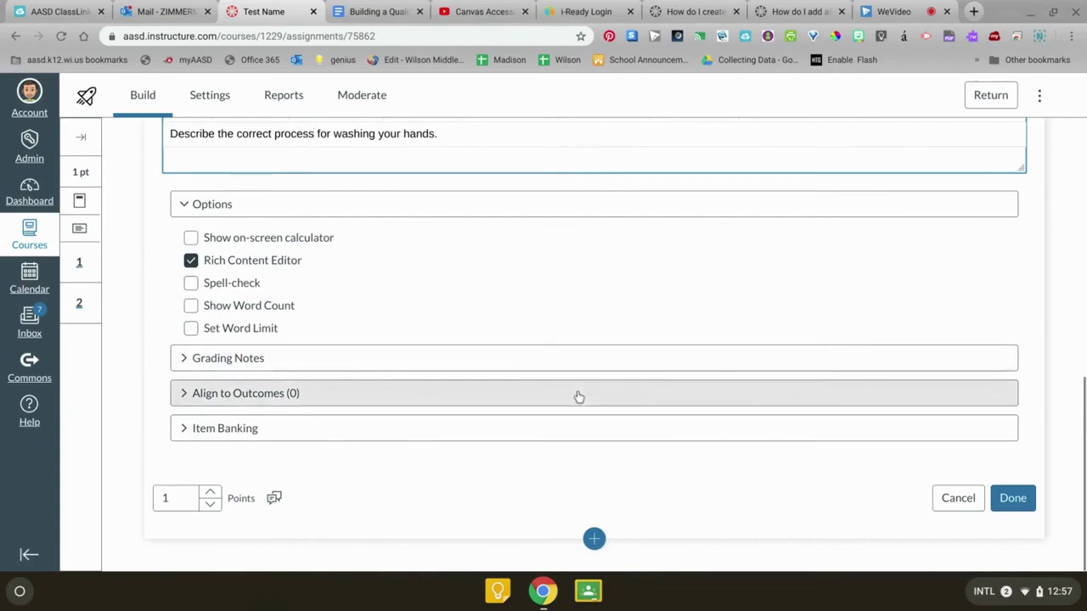
pyautogui.click(1014, 500)
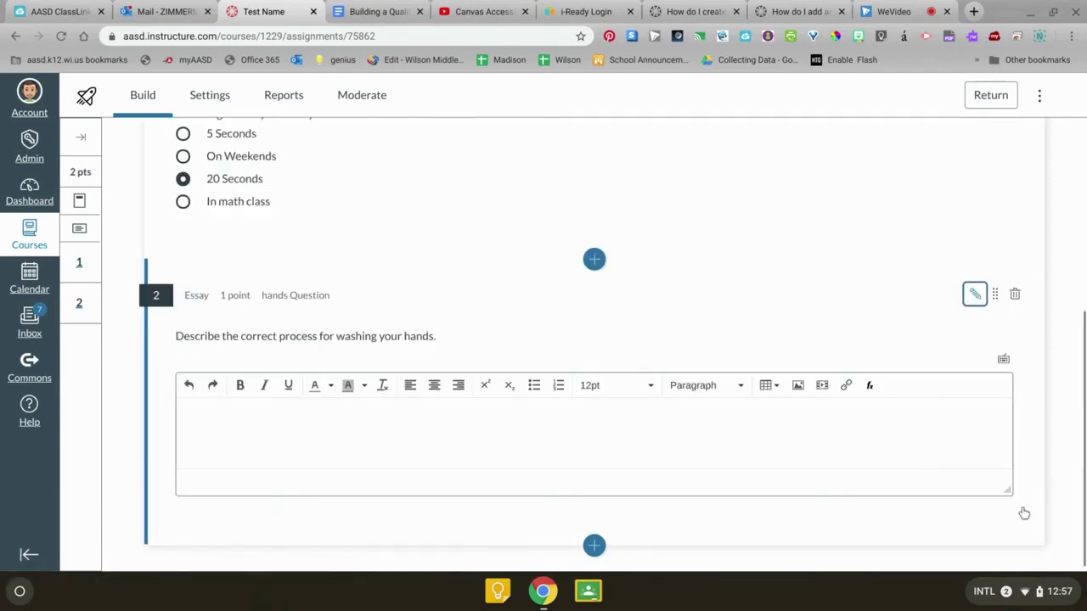
# Preview the whole quiz as students see it, then exit the preview.
pyautogui.scroll(5, 1025, 514)
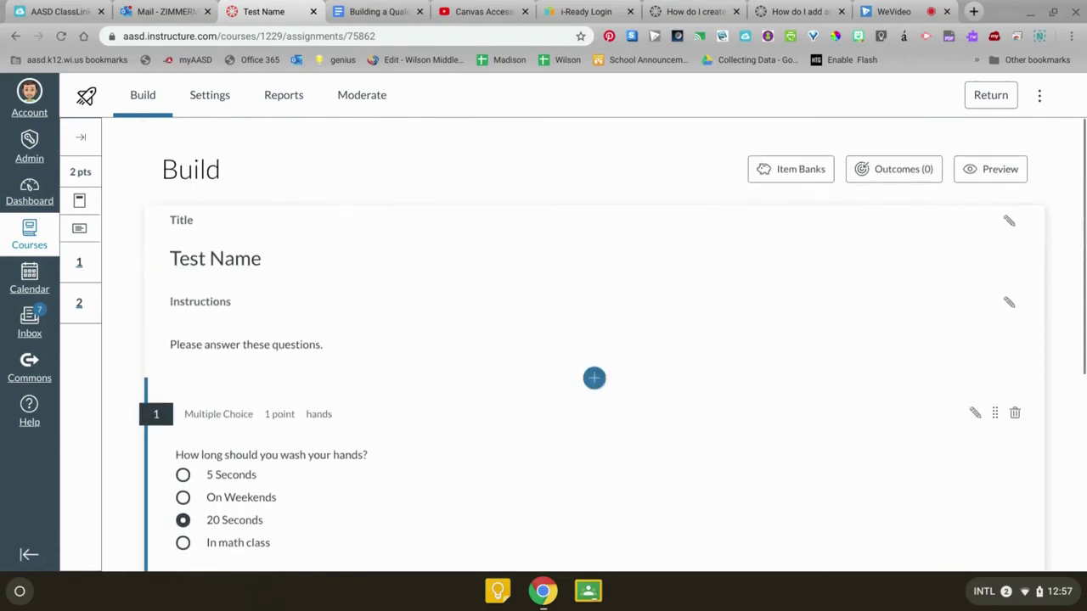
pyautogui.click(993, 176)
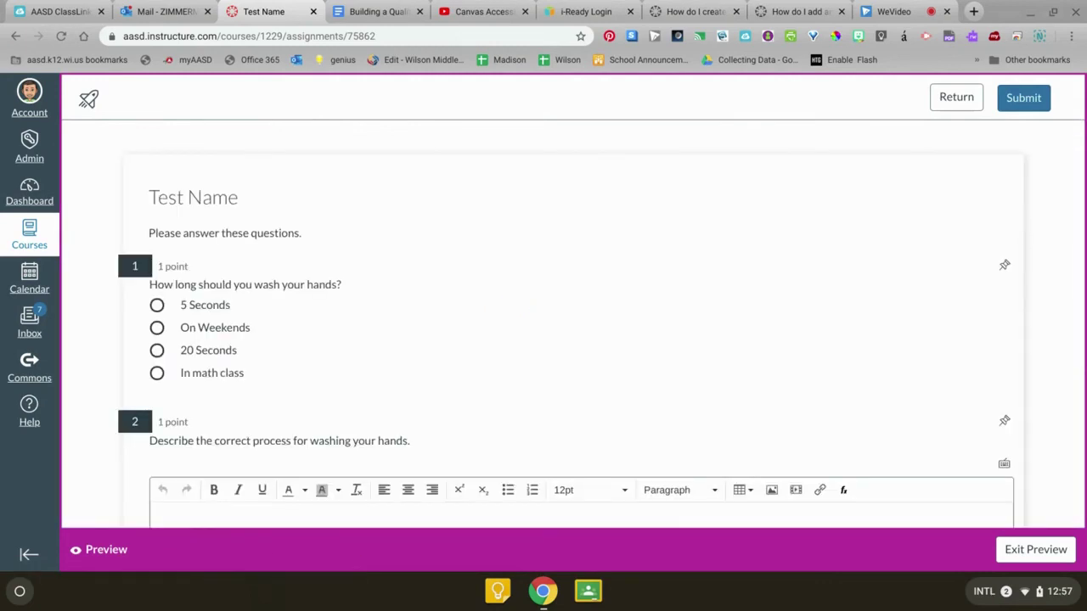
pyautogui.scroll(-3, 544, 340)
pyautogui.scroll(3, 544, 340)
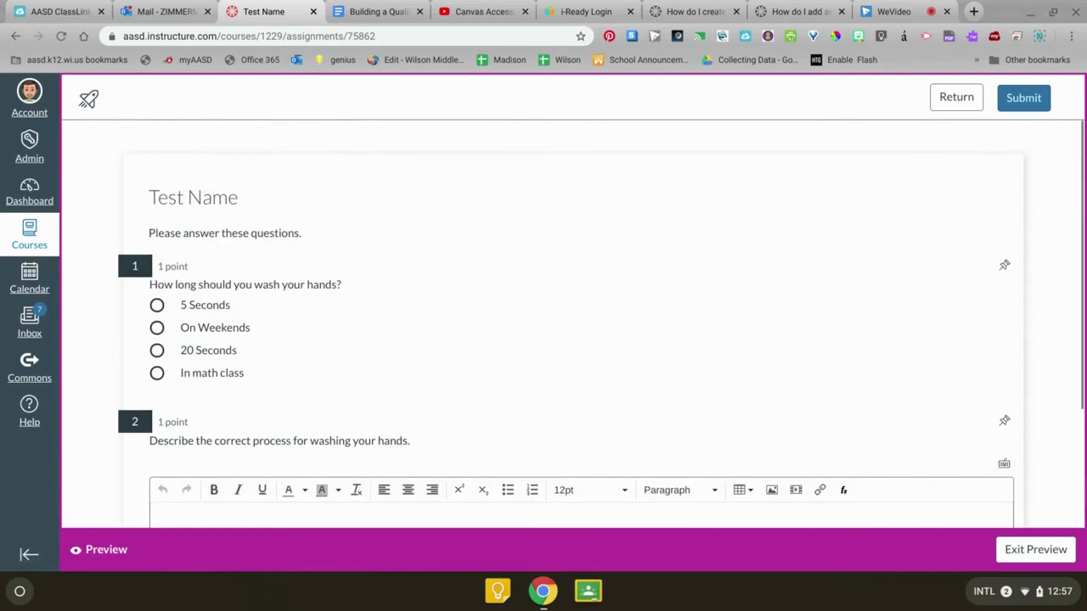
pyautogui.click(1021, 551)
# Leave the quiz builder, add Test Name as an assignment item to the Exploring Camp module, and publish it.
pyautogui.click(985, 96)
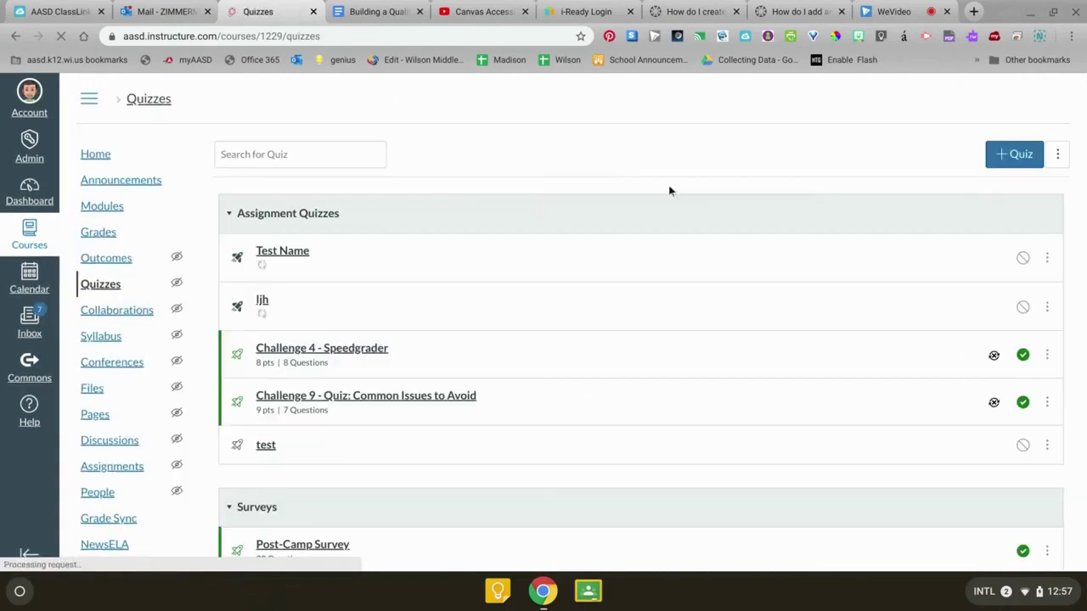
pyautogui.click(101, 215)
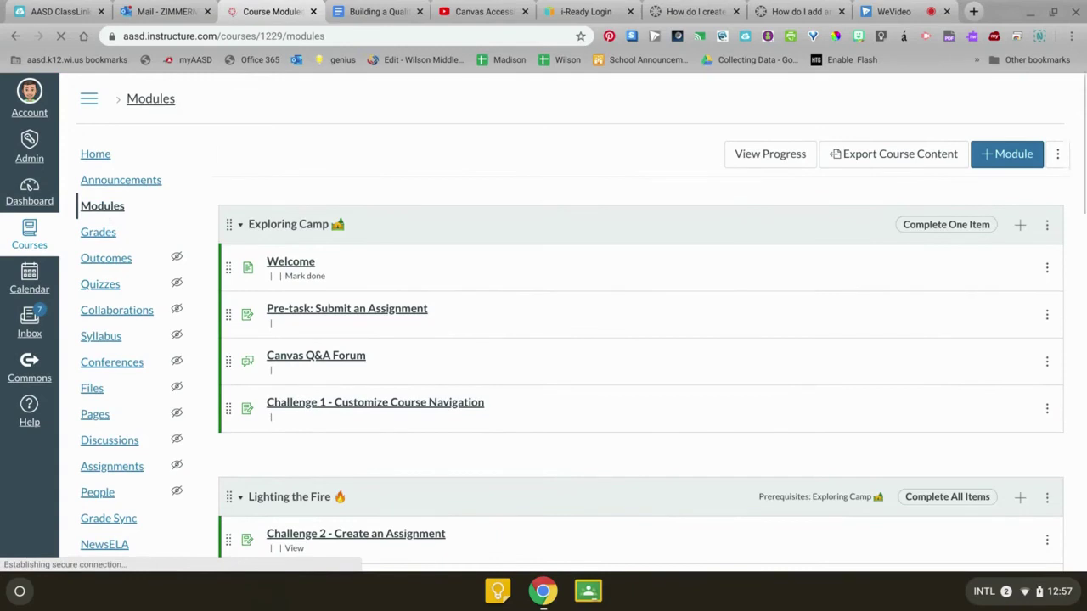
pyautogui.click(1020, 224)
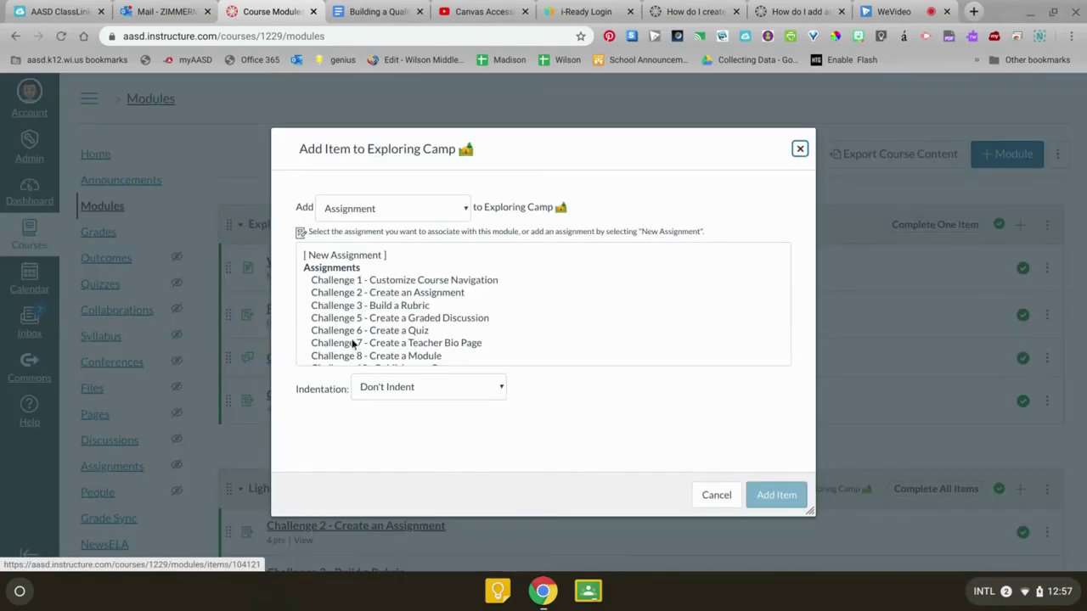
pyautogui.scroll(-3, 353, 355)
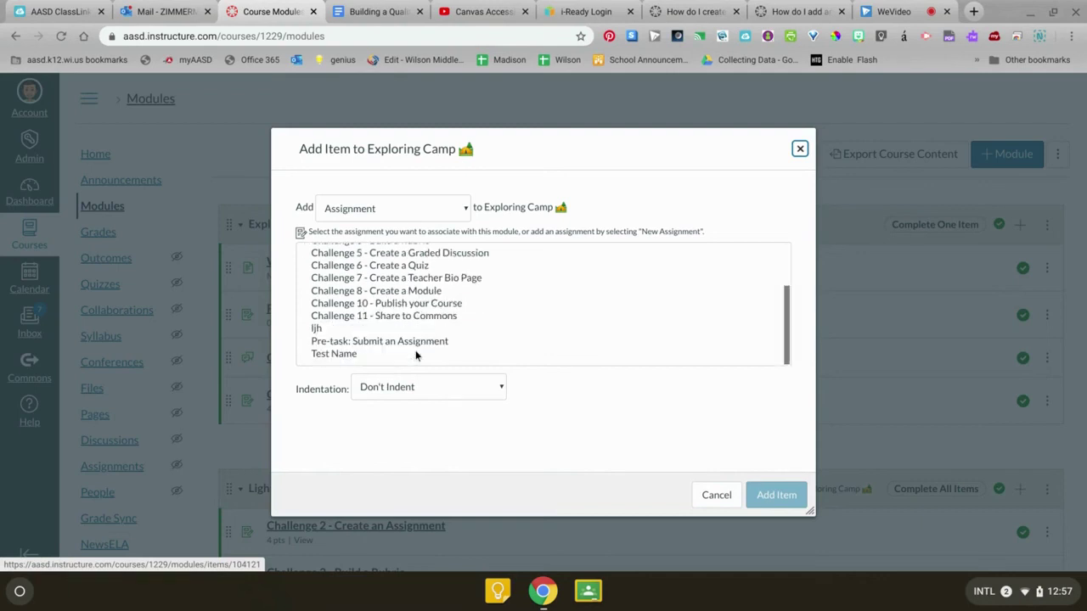
pyautogui.click(346, 356)
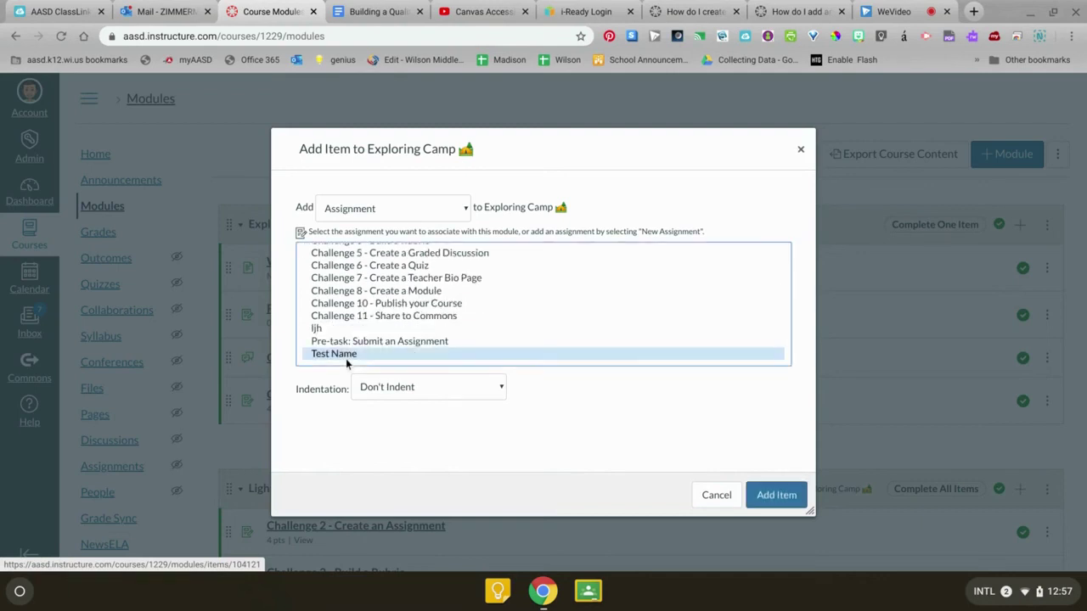
pyautogui.click(776, 496)
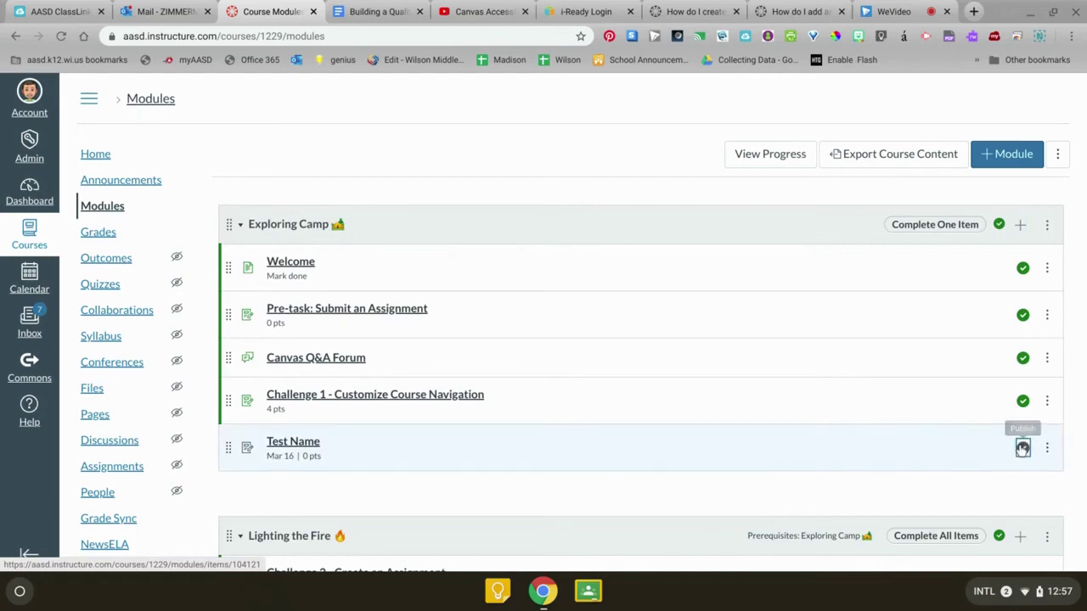
pyautogui.click(1022, 448)
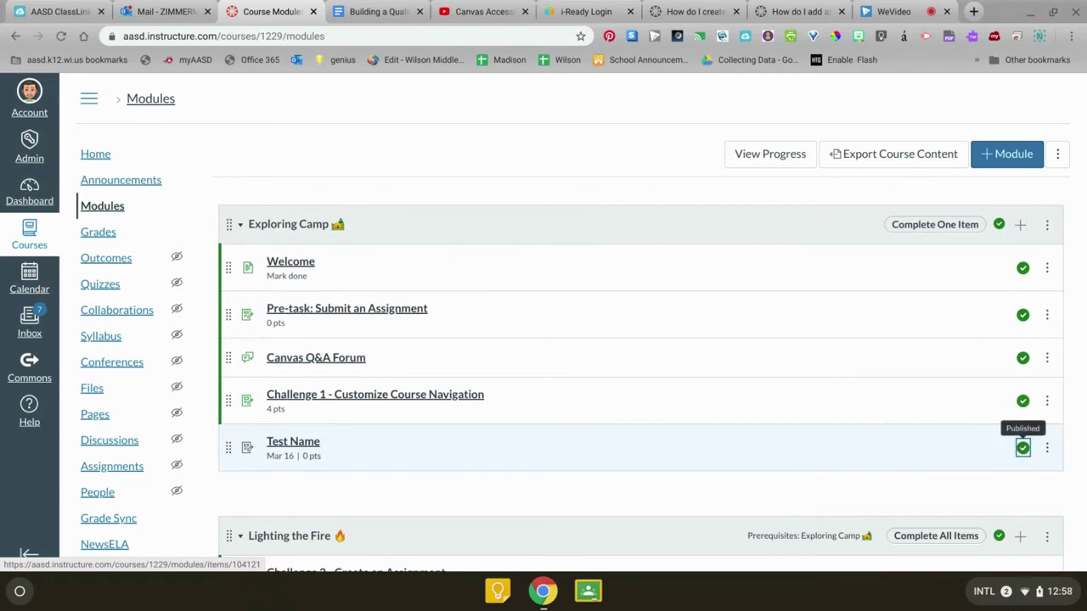